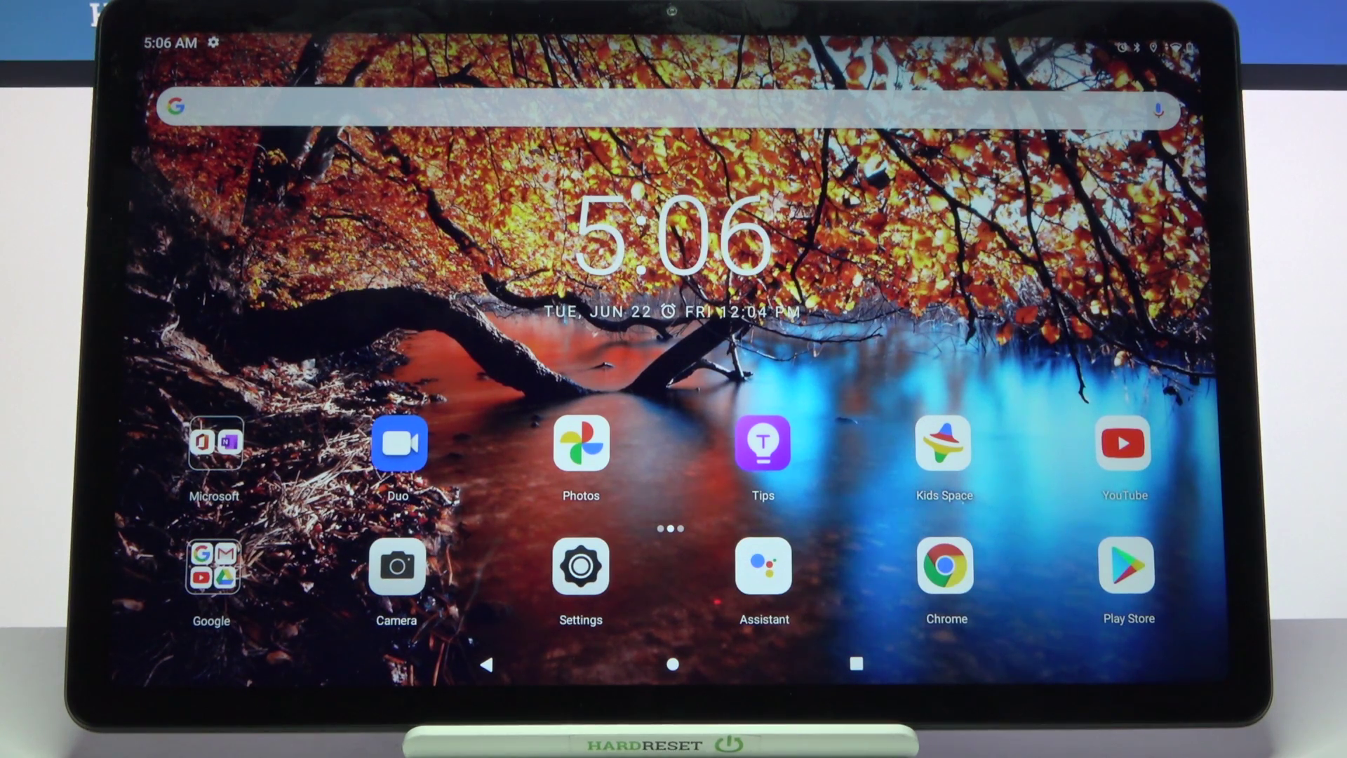
- Search the Play Store for 'ios launcher' and install Launcher iOS 15
left_click(1126, 565)
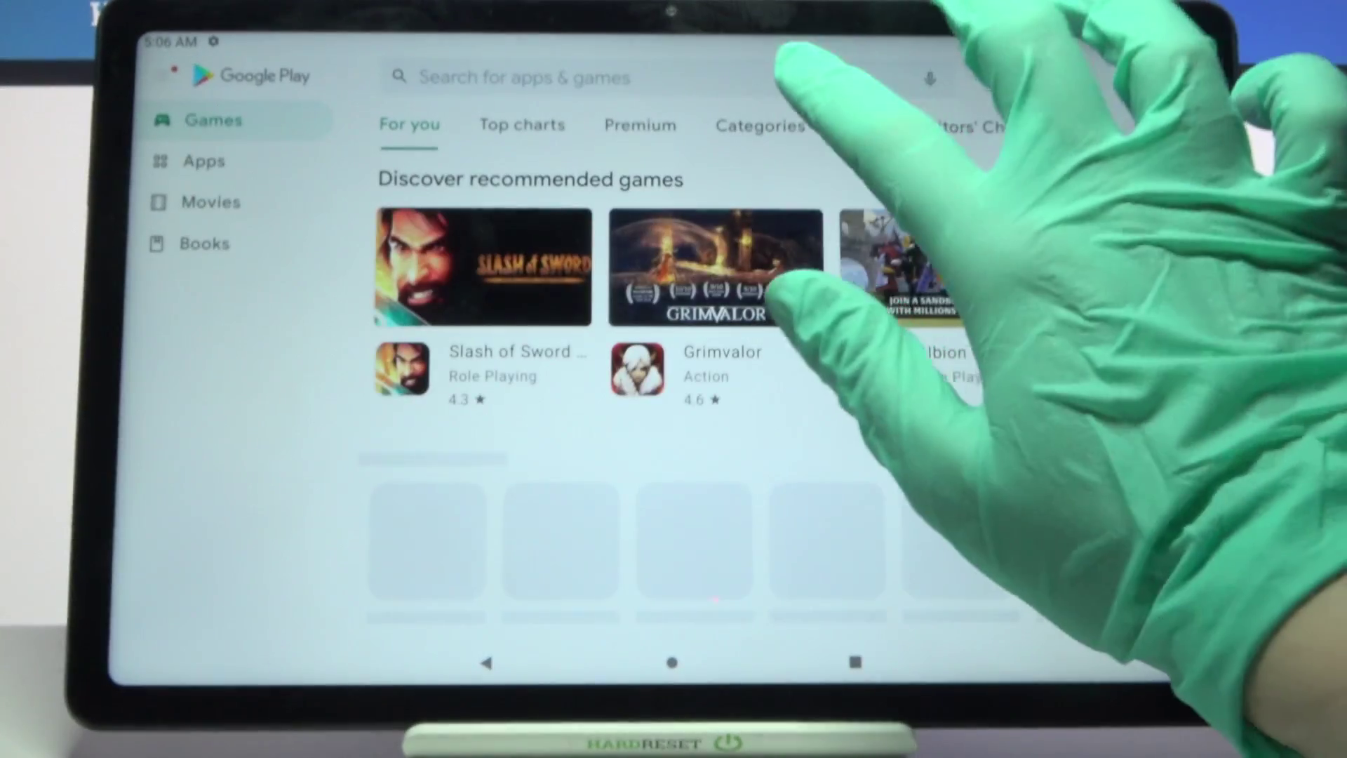
left_click(800, 76)
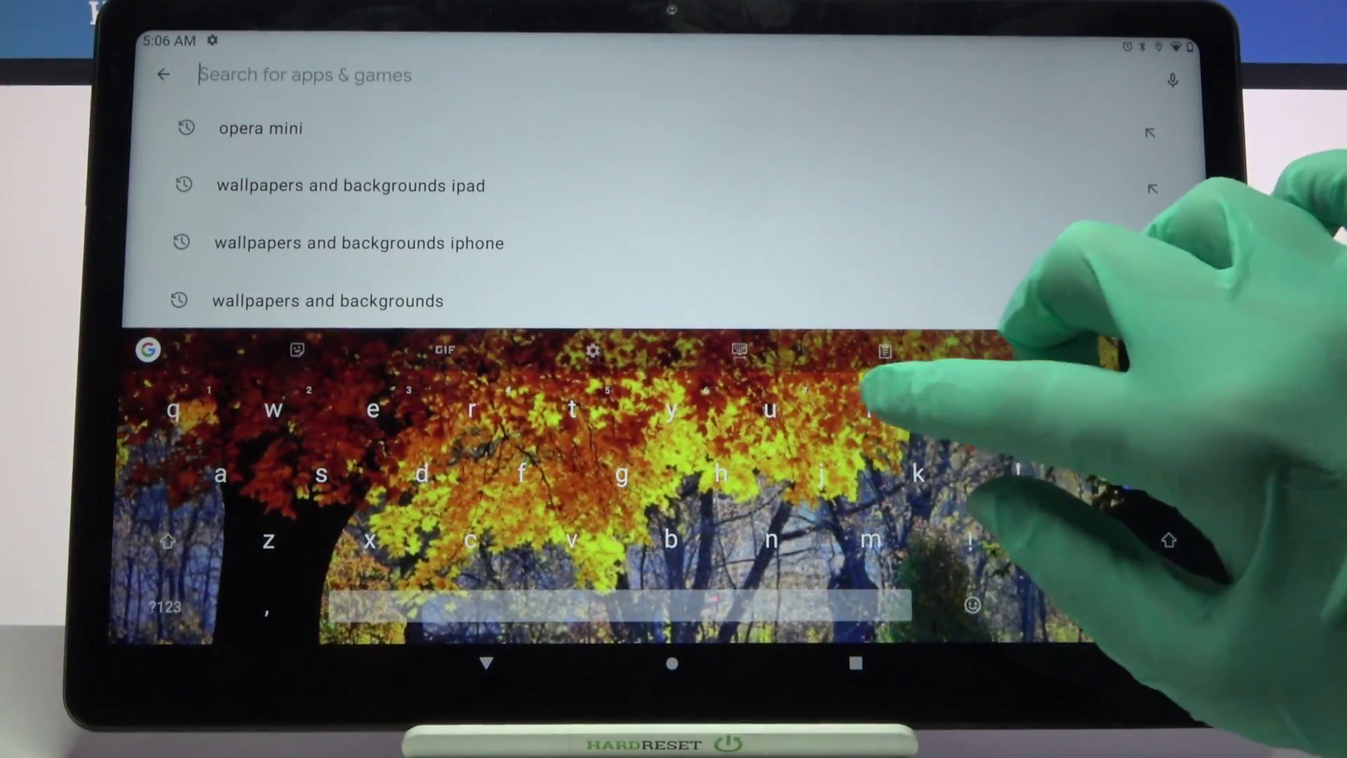
type("ios")
left_click(264, 128)
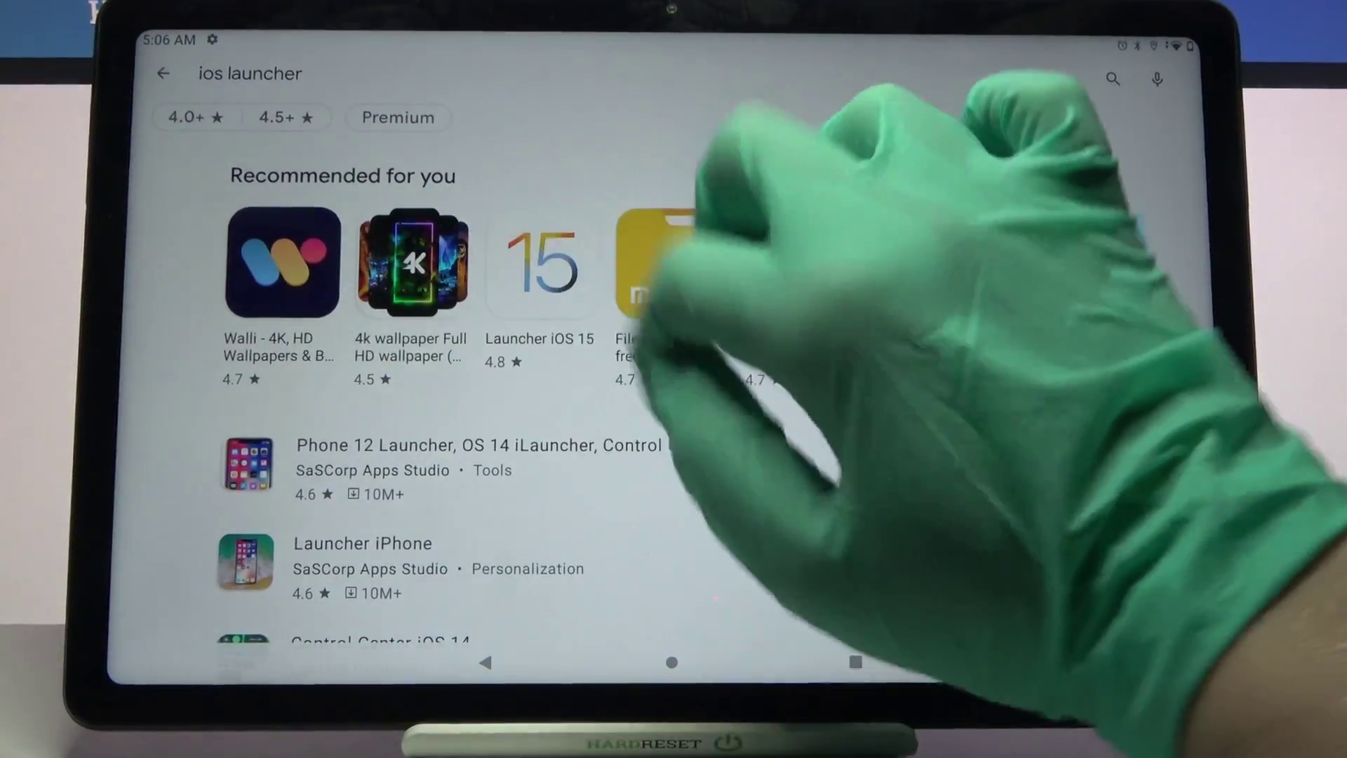
left_click(539, 263)
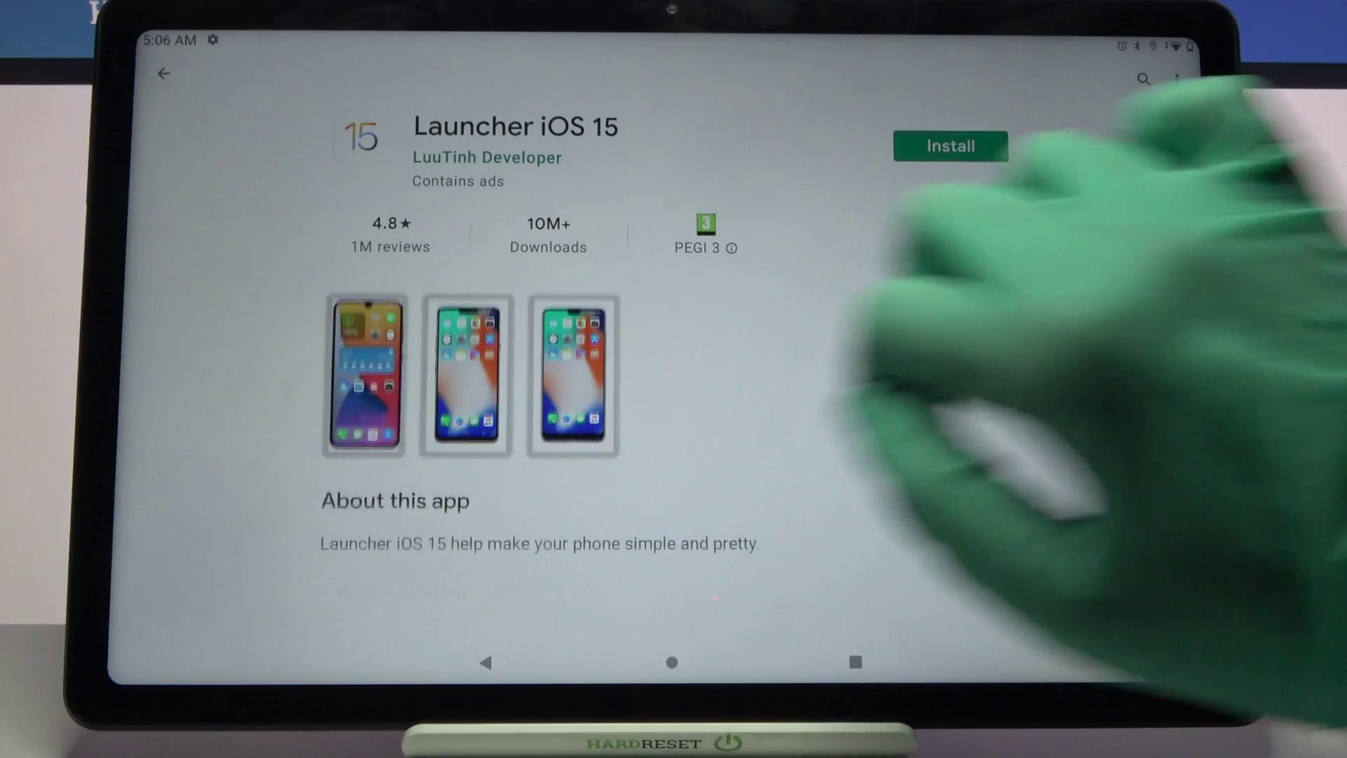
left_click(951, 146)
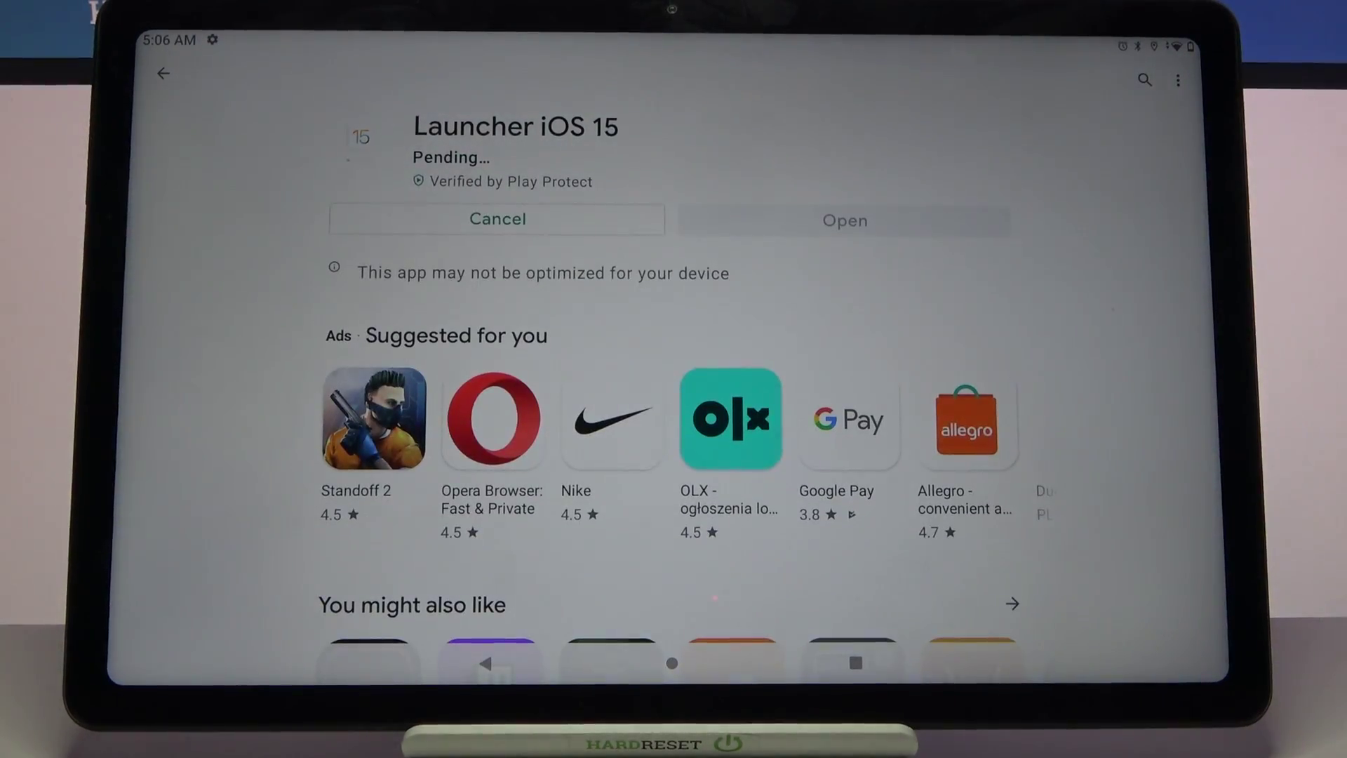
- Launch IOS Launcher, allow both permission requests, and make it the Always-default home app
left_click(845, 220)
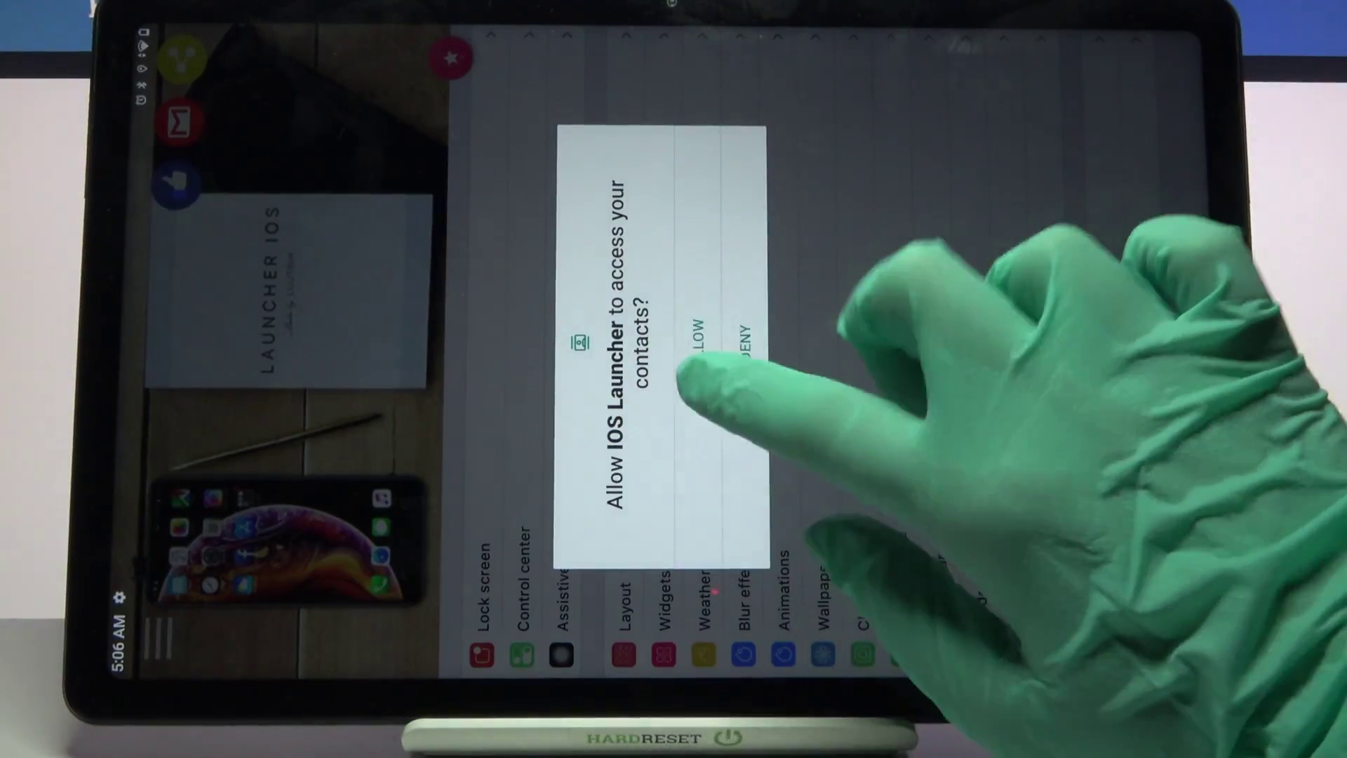
left_click(698, 347)
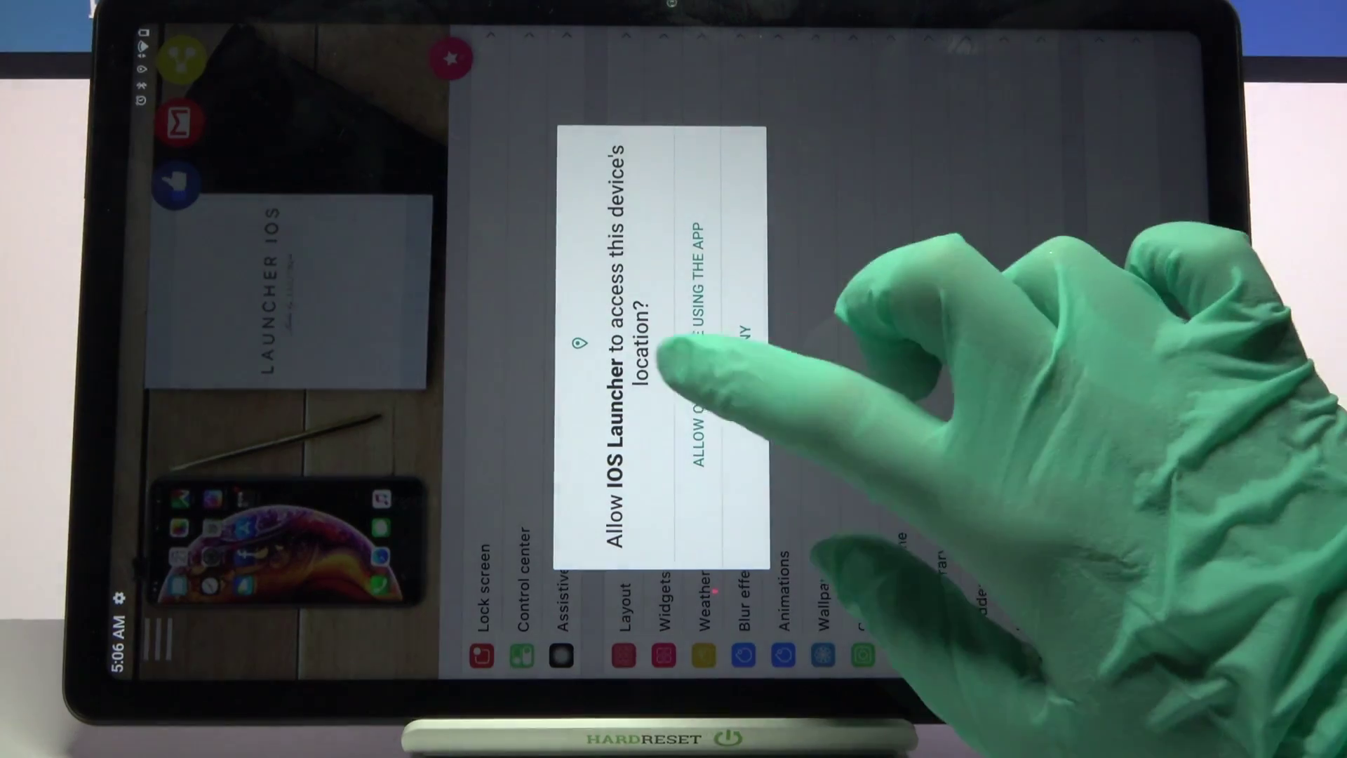
left_click(697, 347)
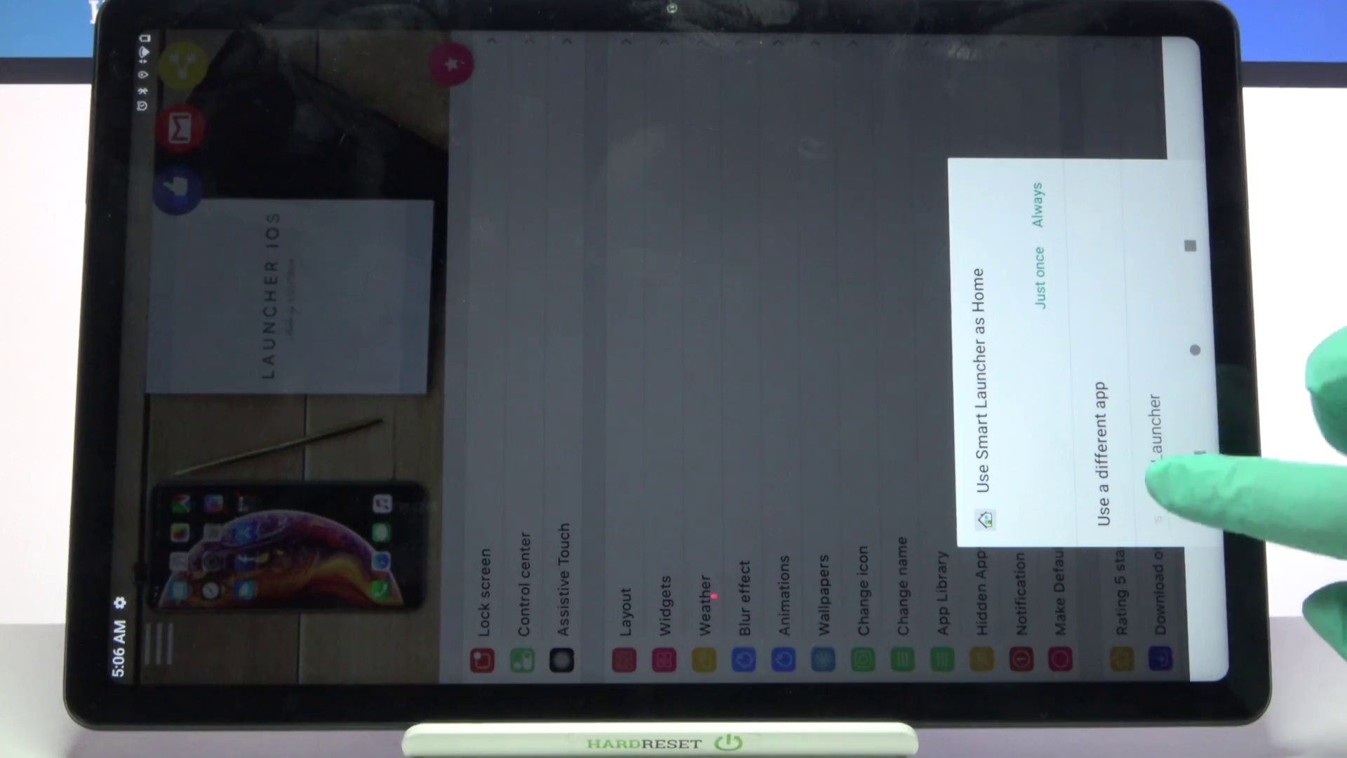
left_click(1038, 205)
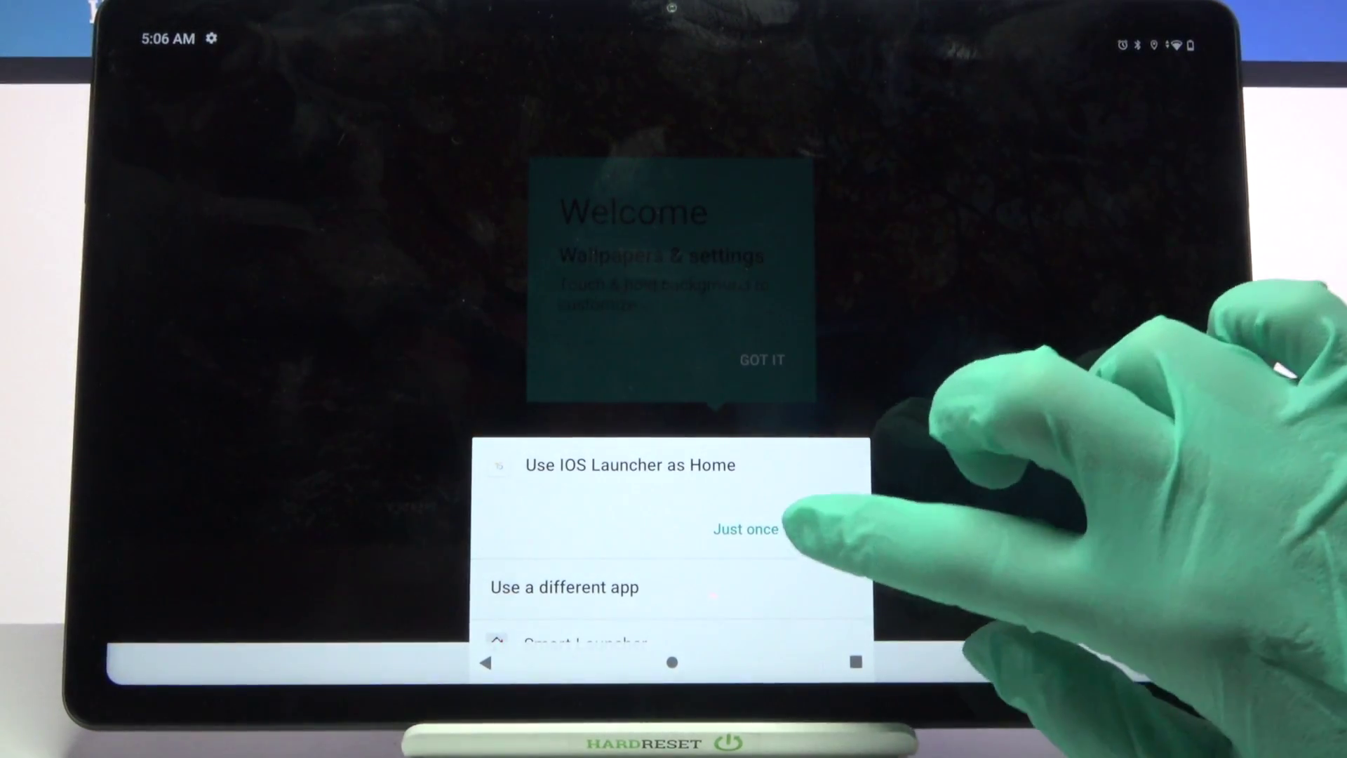
left_click(821, 569)
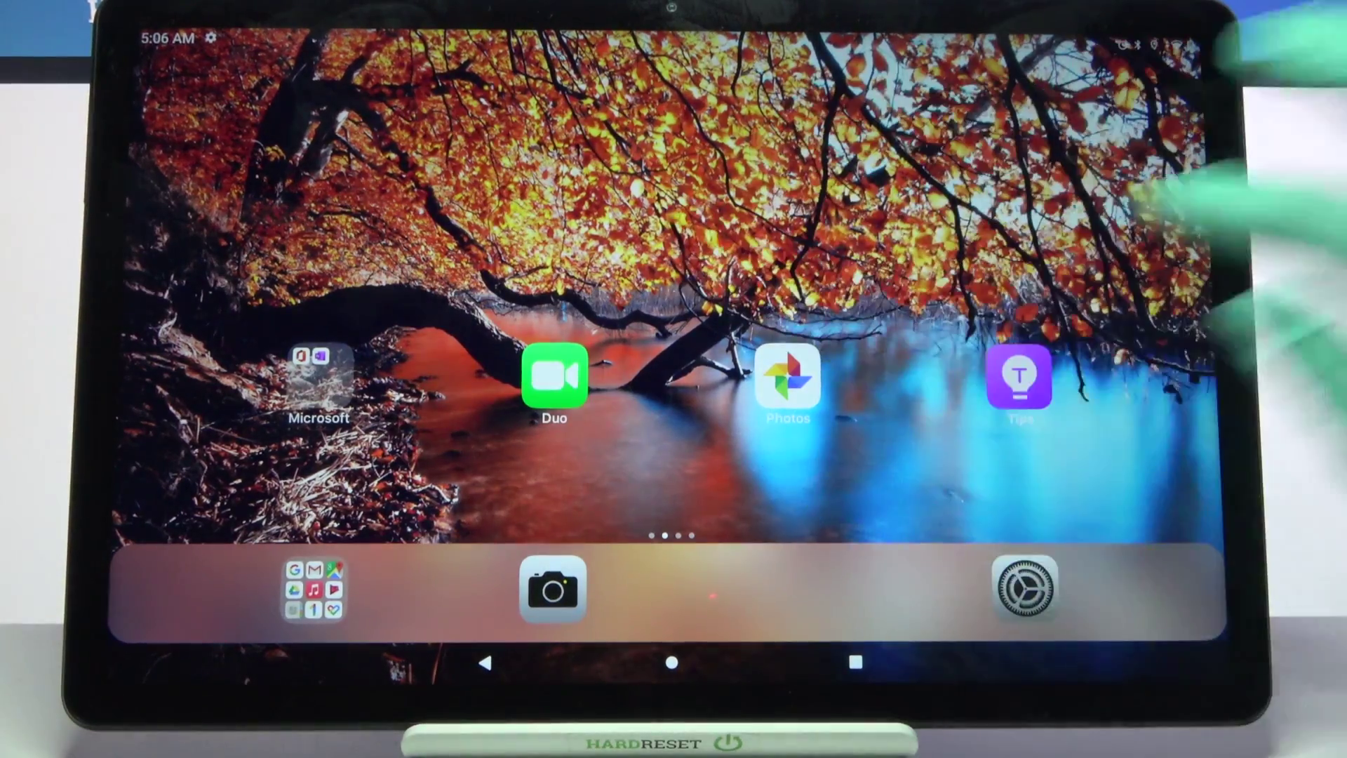
mouse_move(421, 369)
left_mouse_down()
mouse_move(1053, 369)
mouse_move(473, 368)
left_mouse_up()
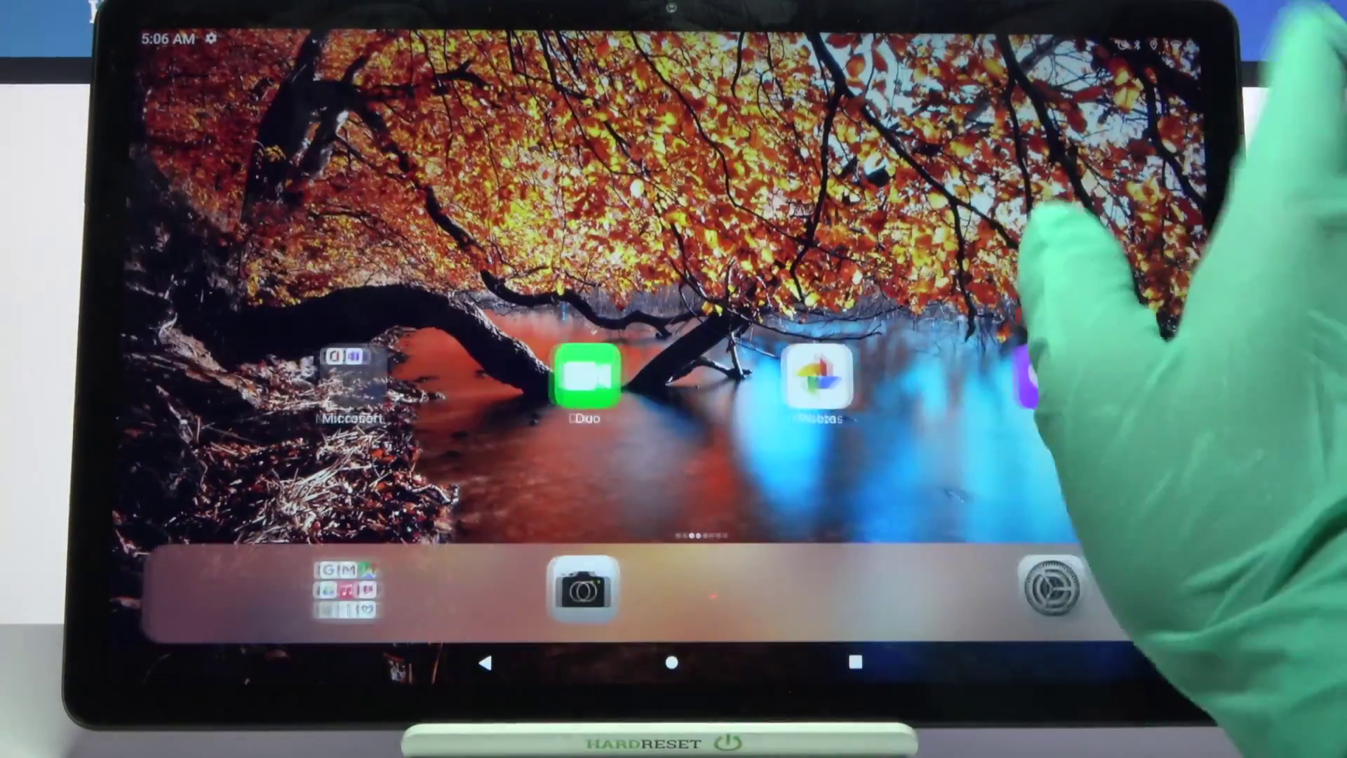
left_click_drag(1052, 474, 473, 473)
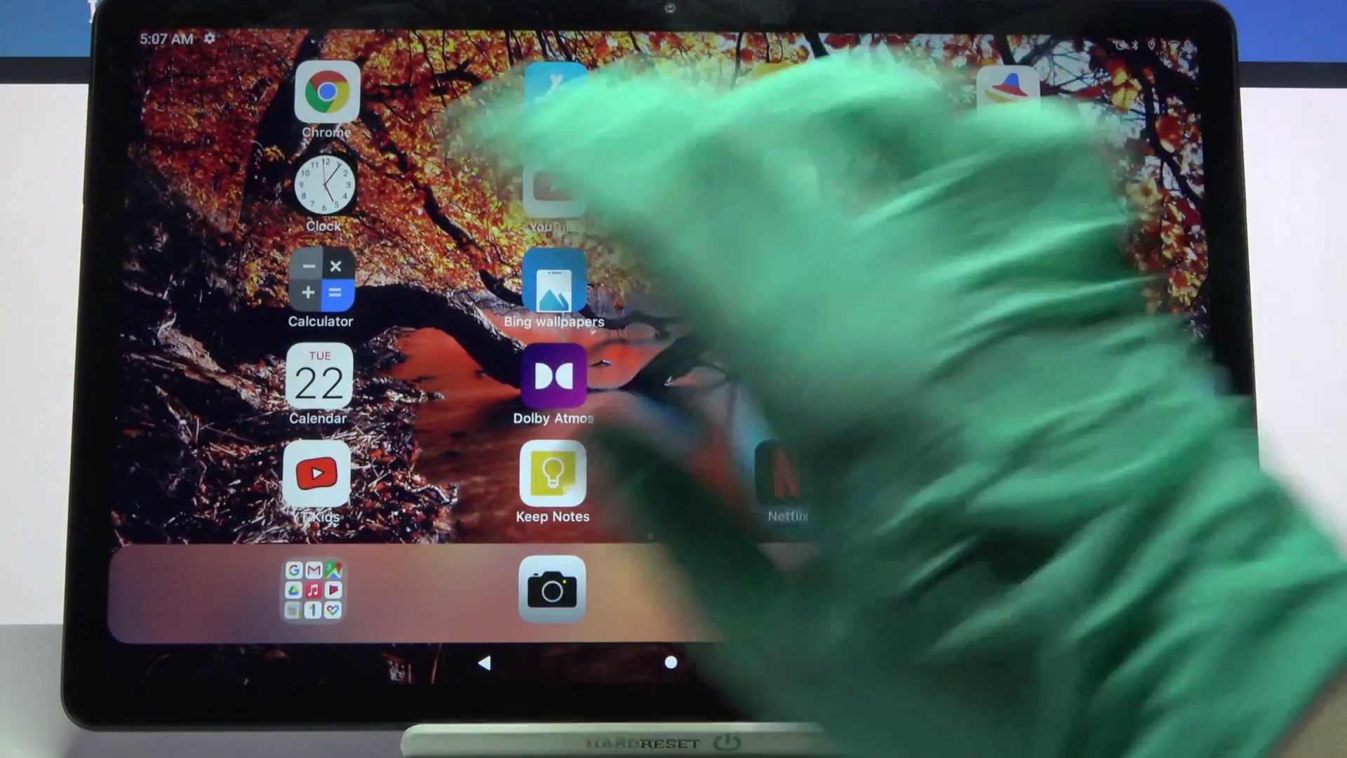
mouse_move(474, 368)
left_mouse_down()
mouse_move(1052, 369)
mouse_move(990, 589)
left_mouse_up()
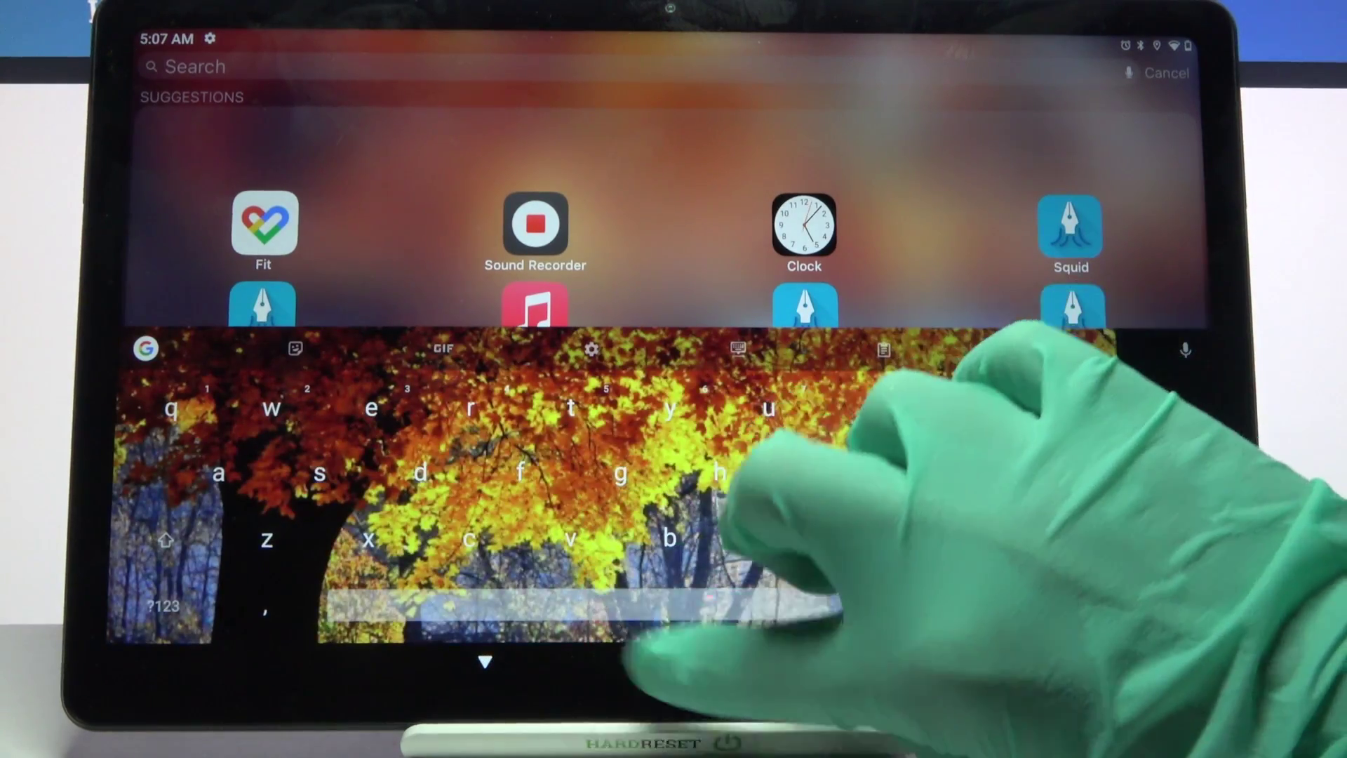
left_click(670, 661)
left_click_drag(811, 211, 1210, 210)
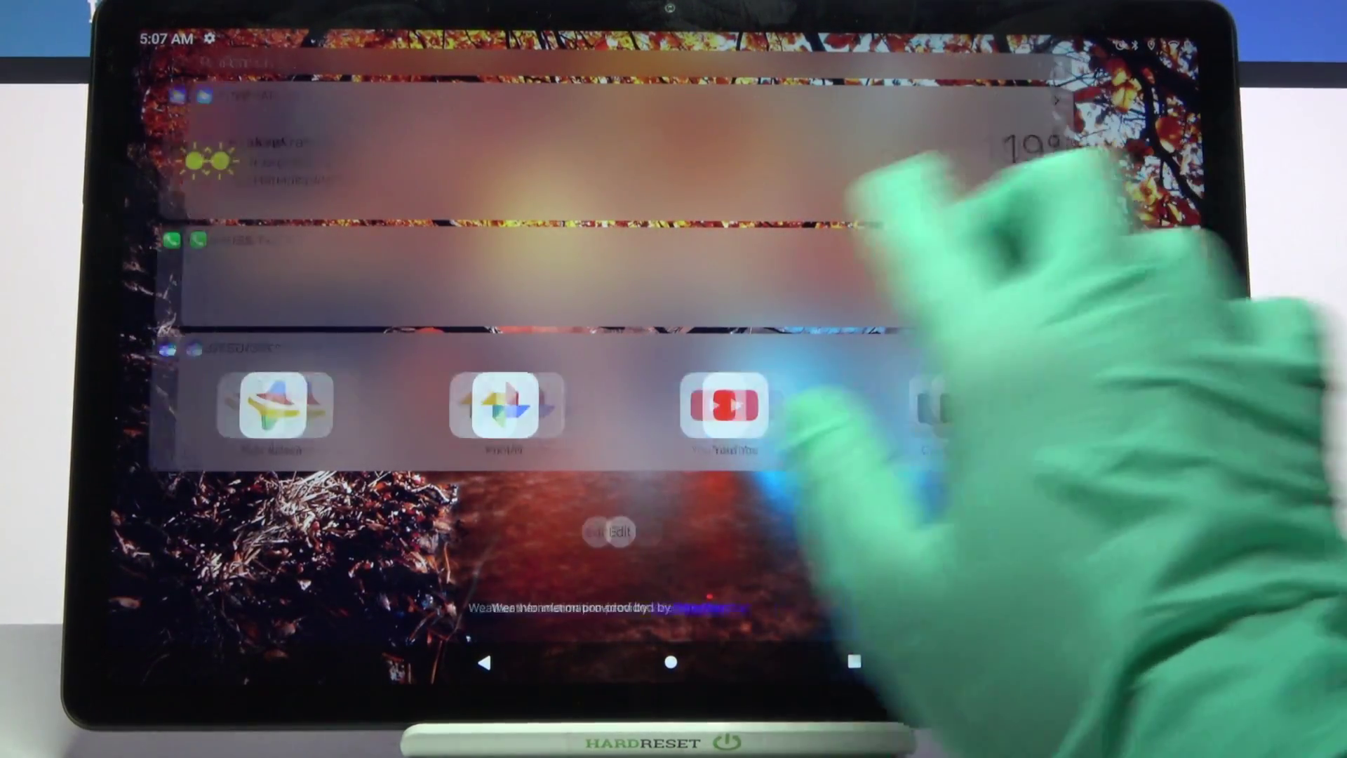
left_click_drag(947, 274, 422, 274)
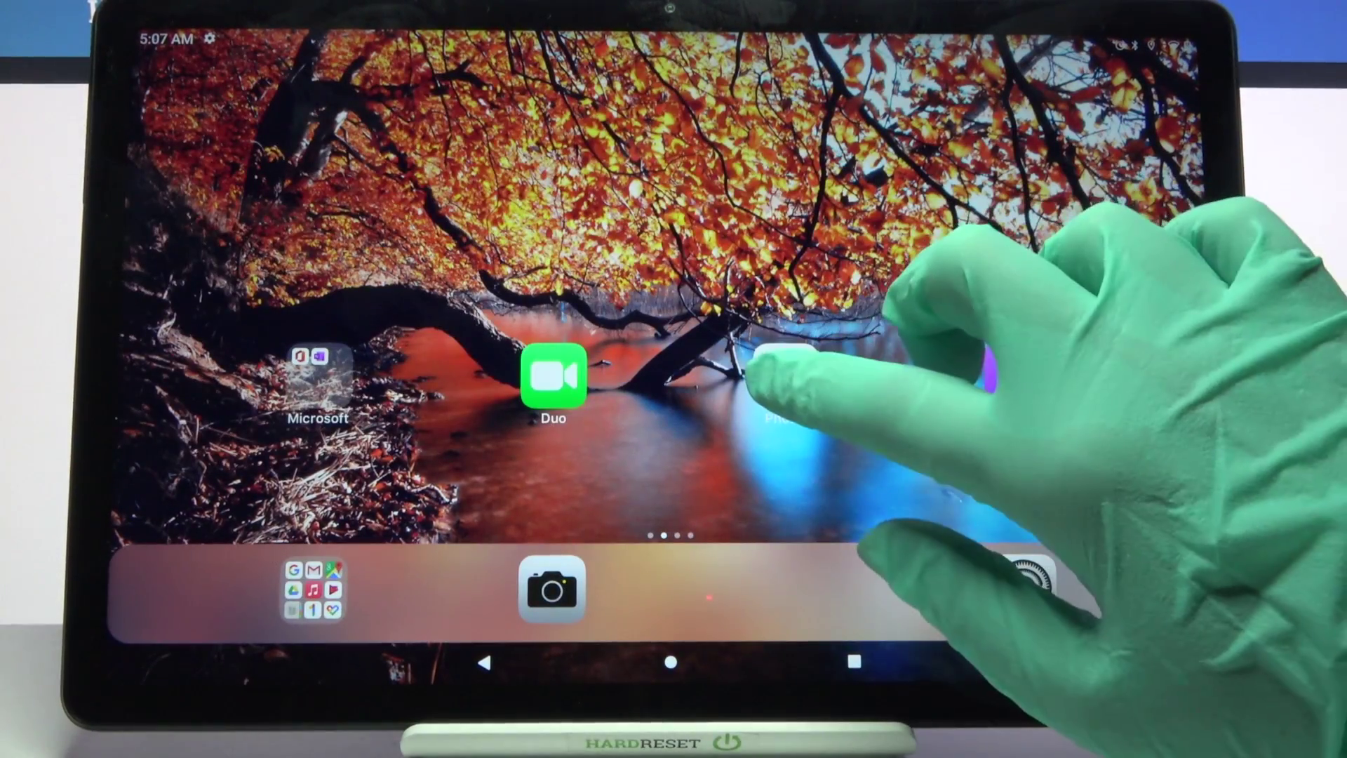
left_click(785, 374)
left_click(1211, 317)
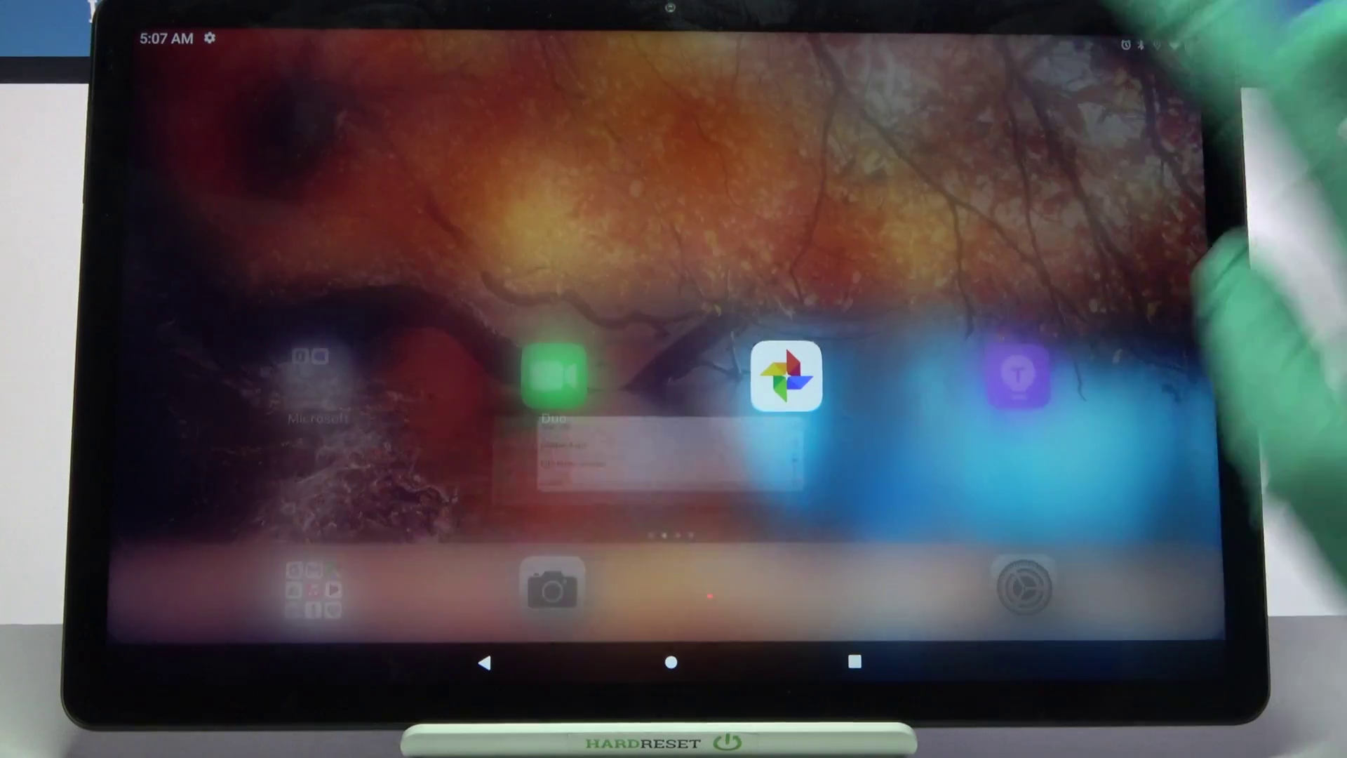